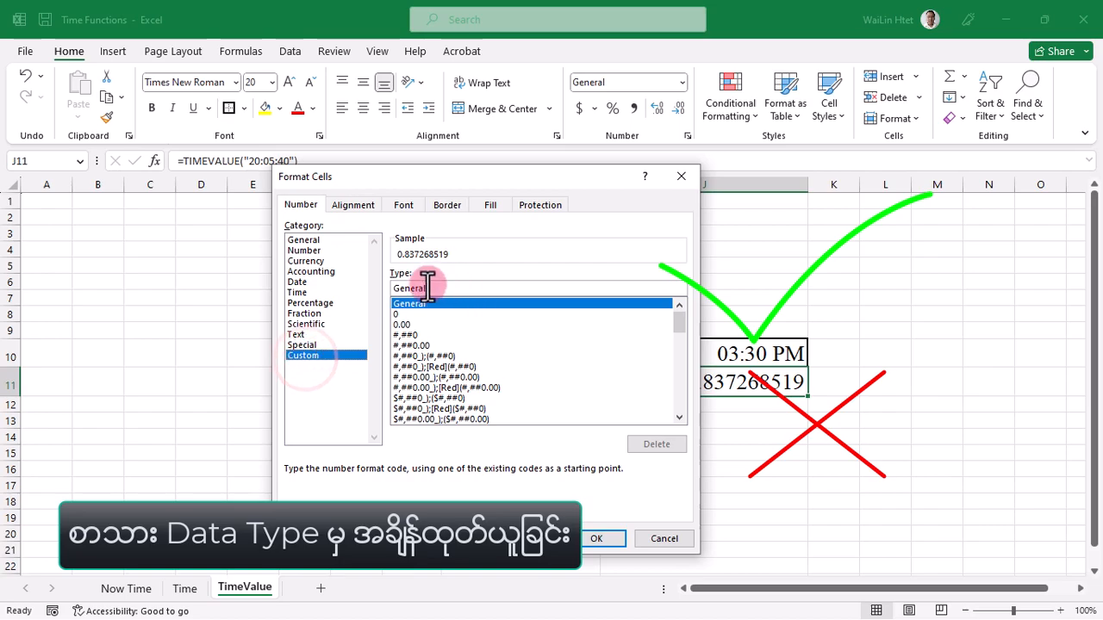
Set the cell's custom number format type to hh:mm AM/PM and apply it
drag(430, 288, 394, 287)
text(hh:mm AM/PM)
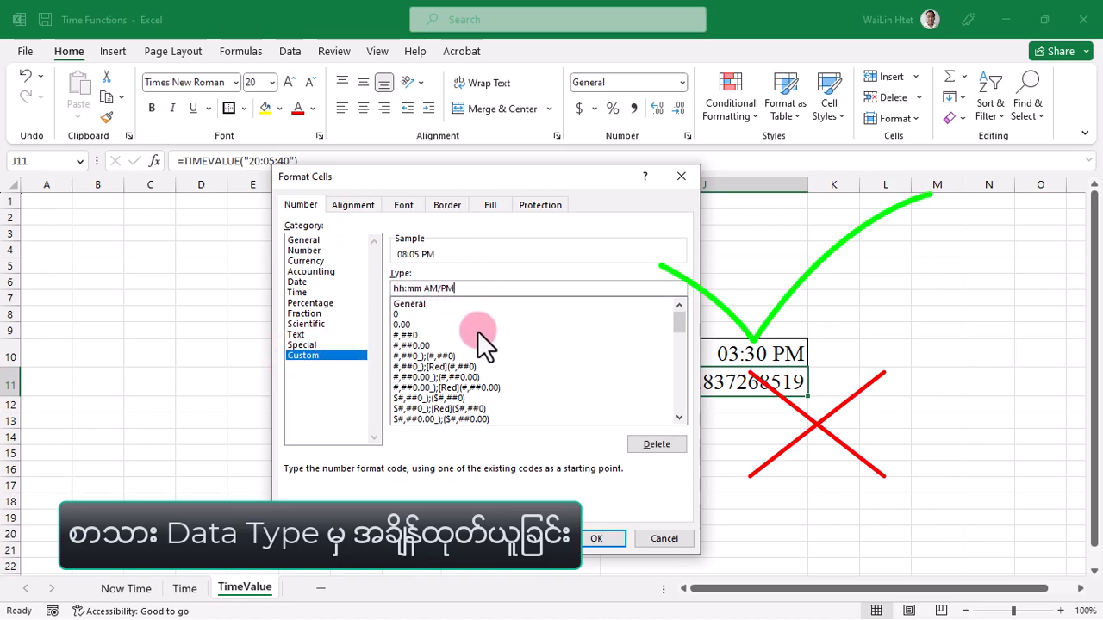
click(419, 287)
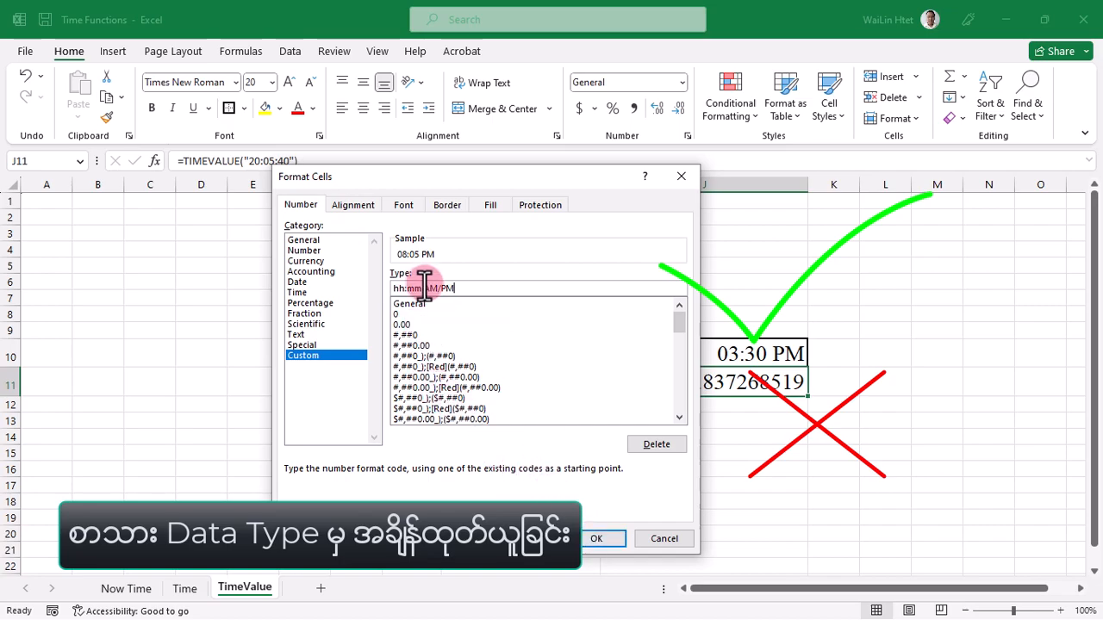
key(BackSpace)
key(BackSpace)
text(ss)
key(BackSpace)
key(BackSpace)
text(mm)
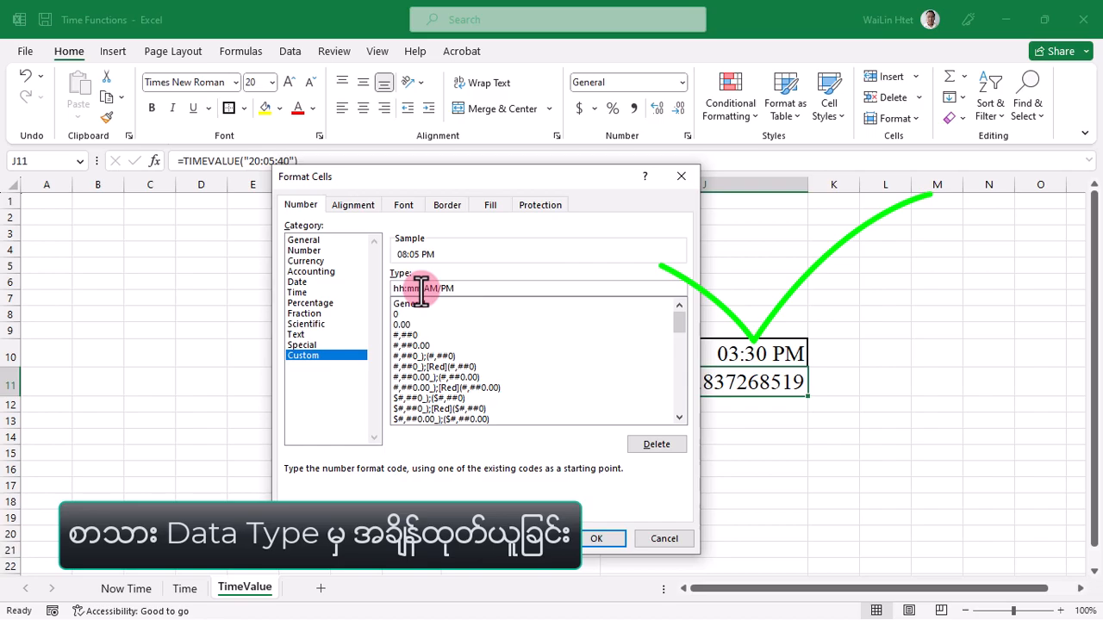
click(603, 538)
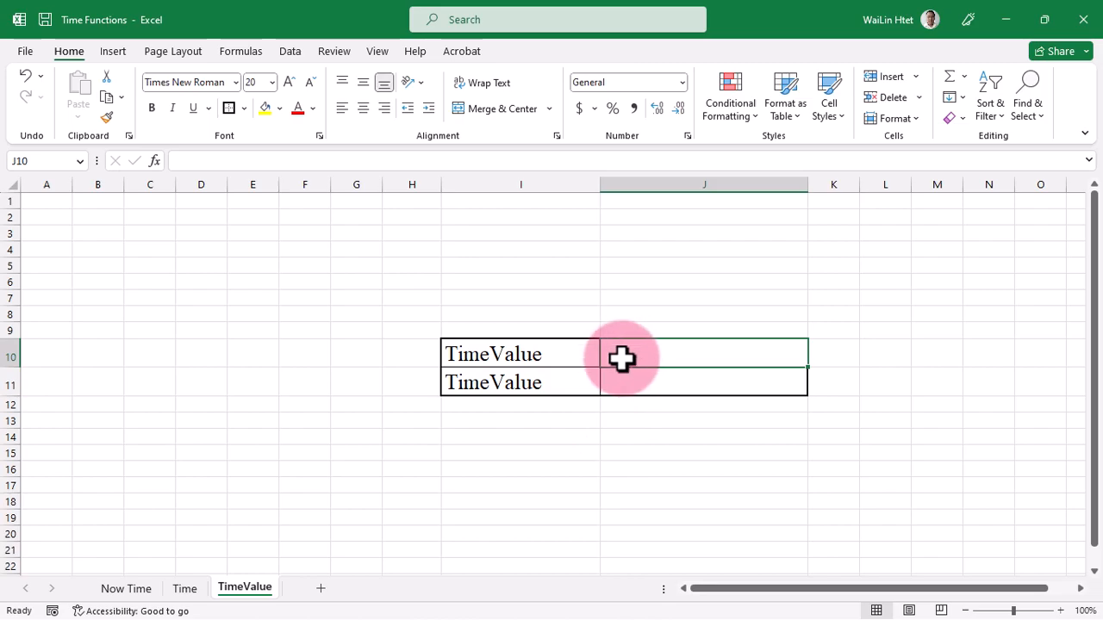
Enter a TIMEVALUE formula in J10 with an empty quoted text argument, picking TIMEVALUE from autocomplete
text(=)
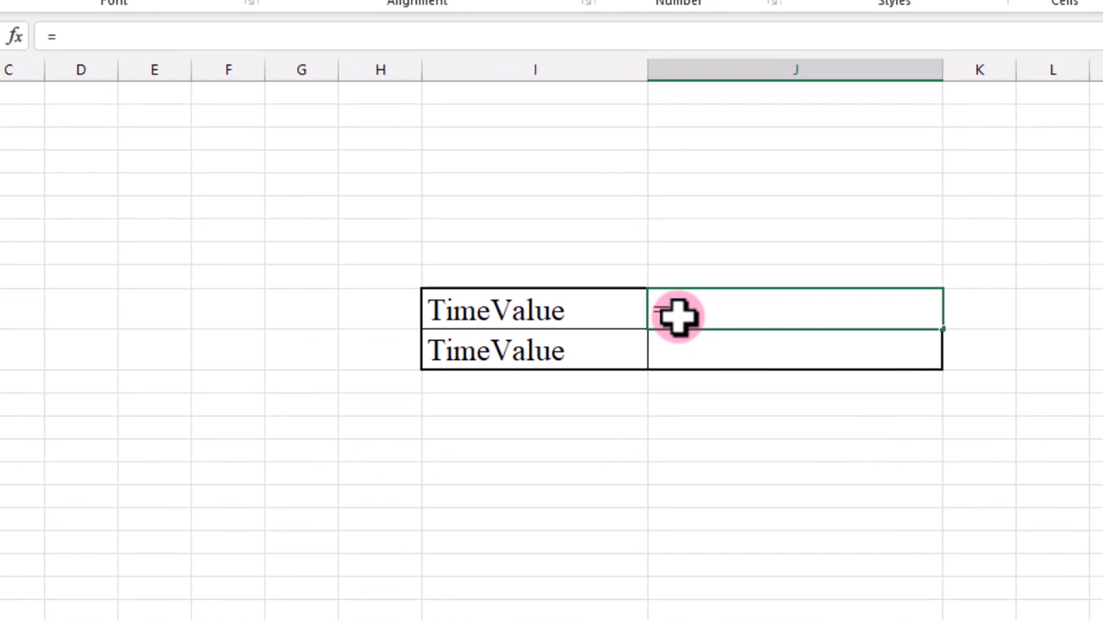
text(TIM)
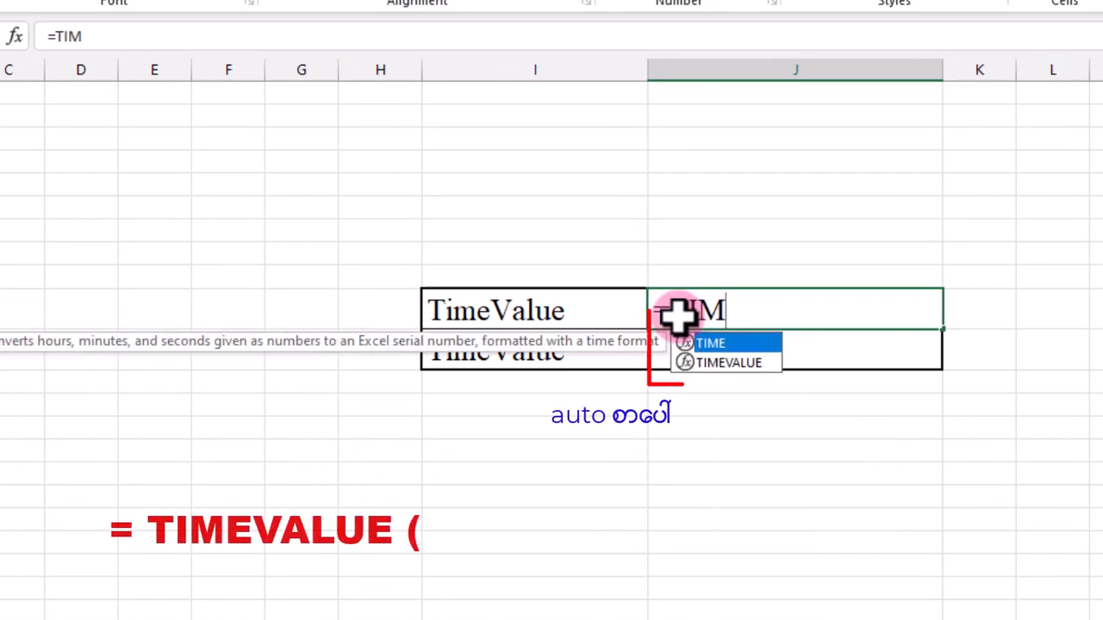
text(E)
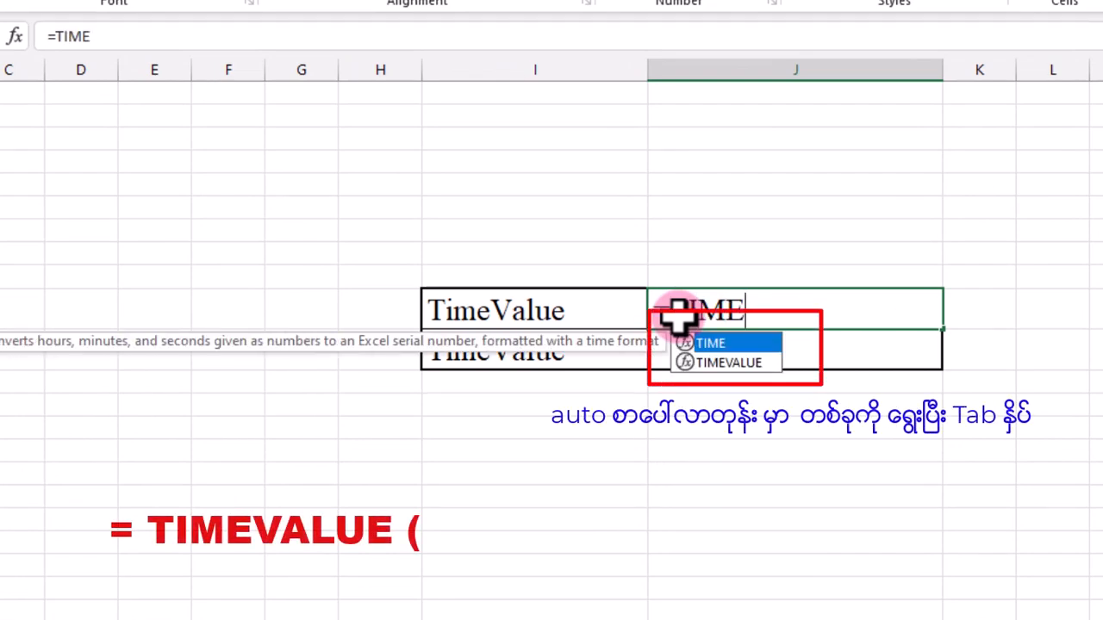
key(Down)
key(Up)
key(Down)
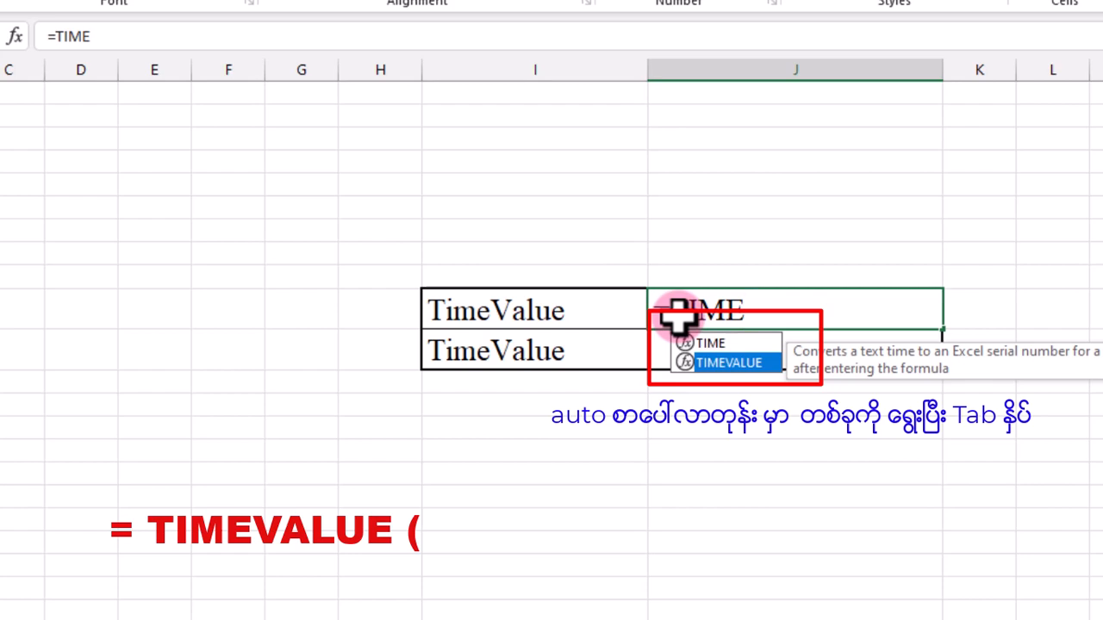
key(Tab)
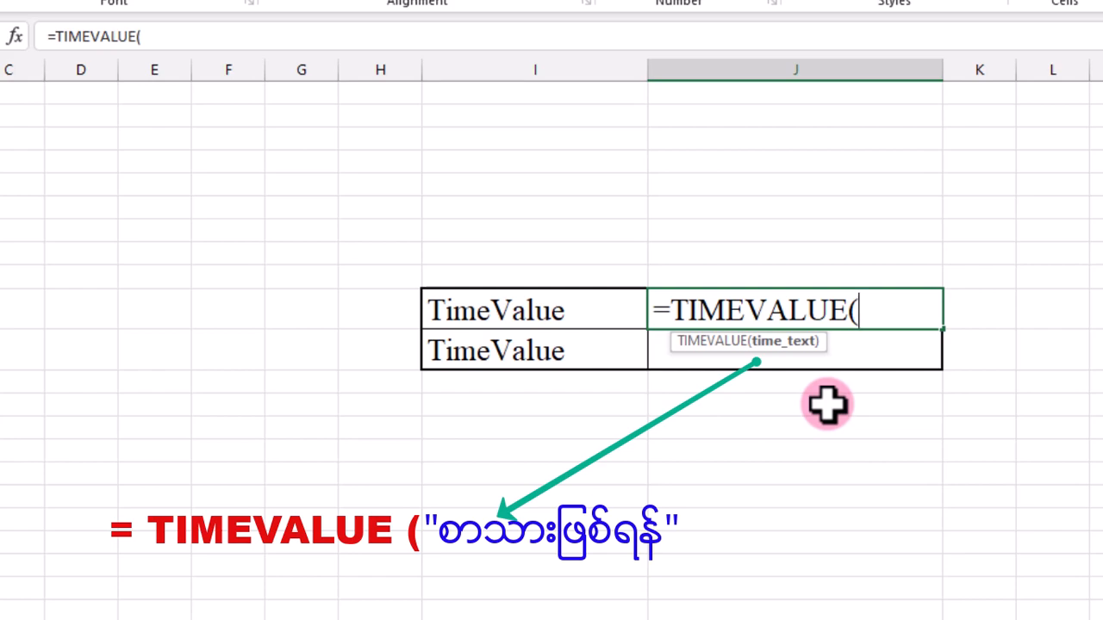
text("))
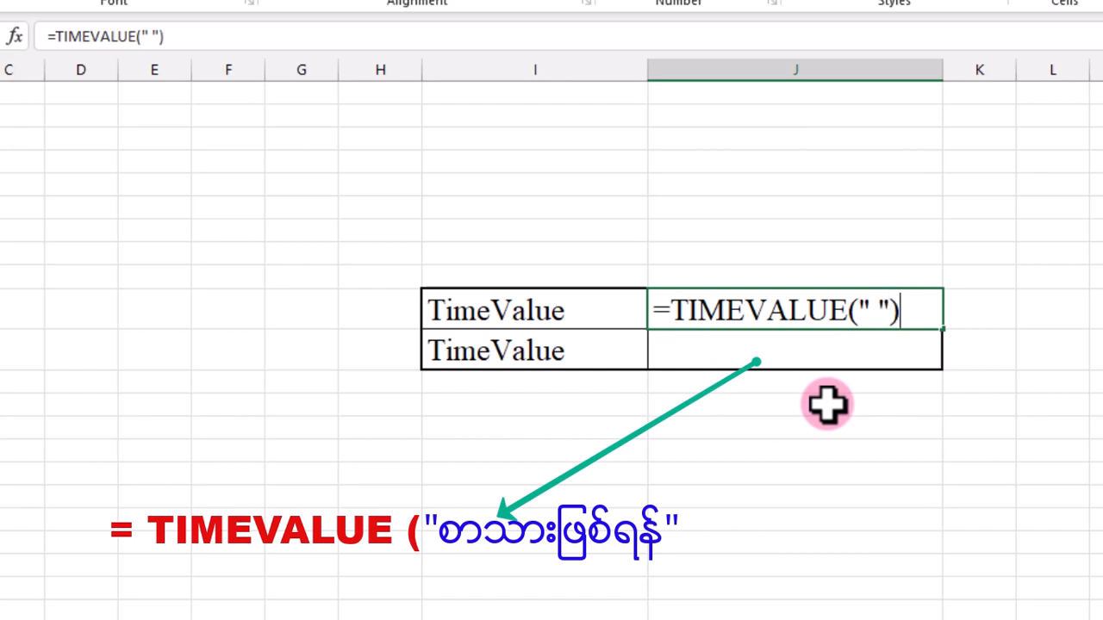
key(Left)
key(Left)
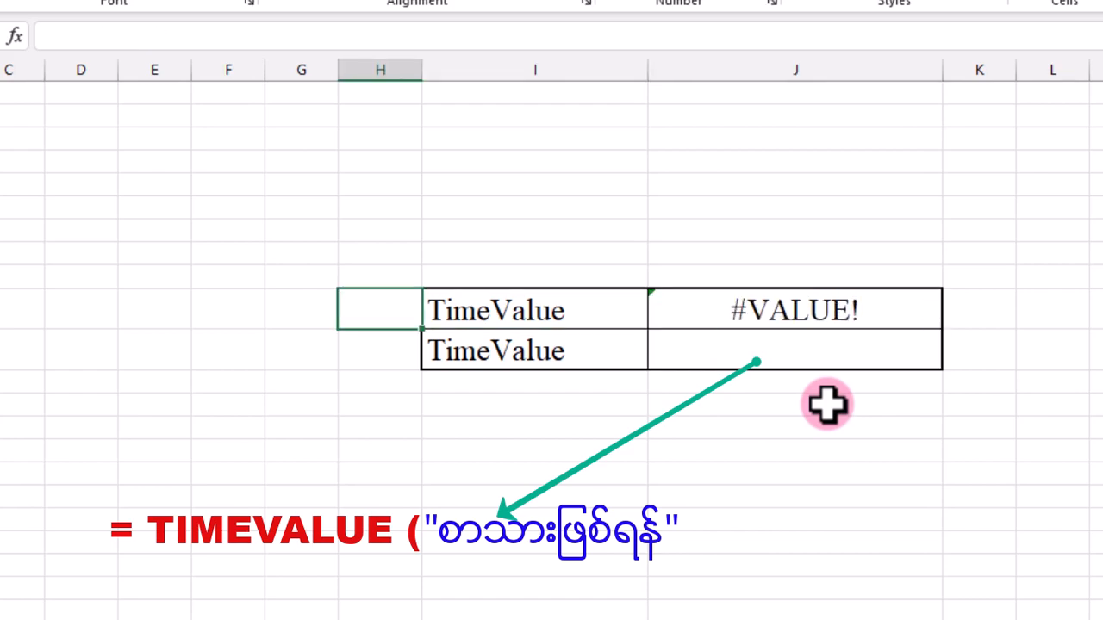
Reopen J10's formula for editing and remove the space between the quotes
click(849, 301)
double_click(849, 308)
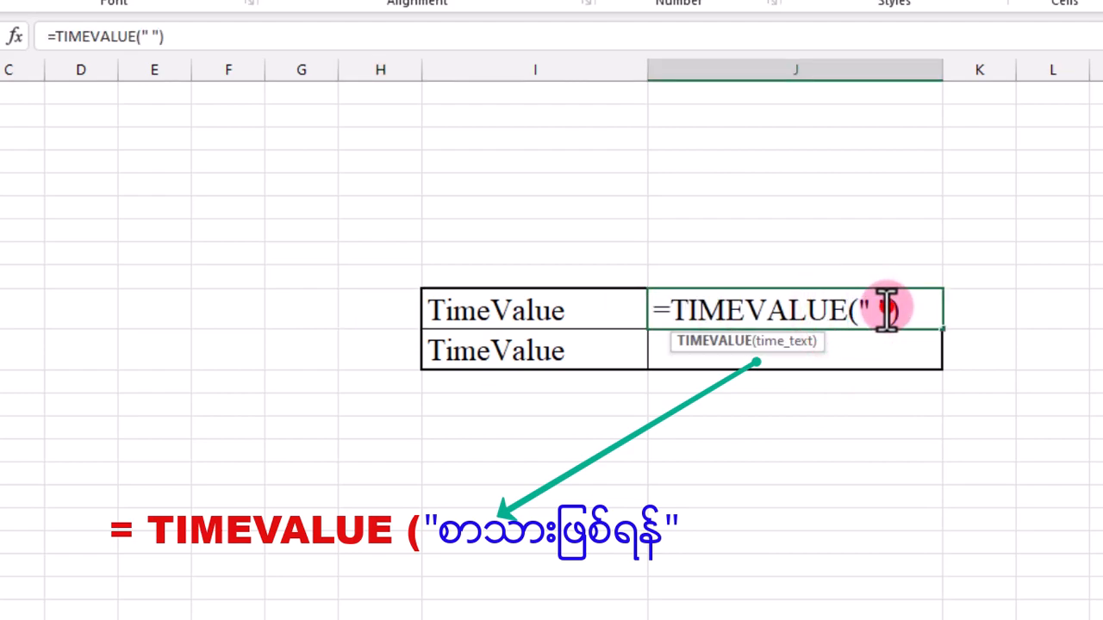
click(865, 309)
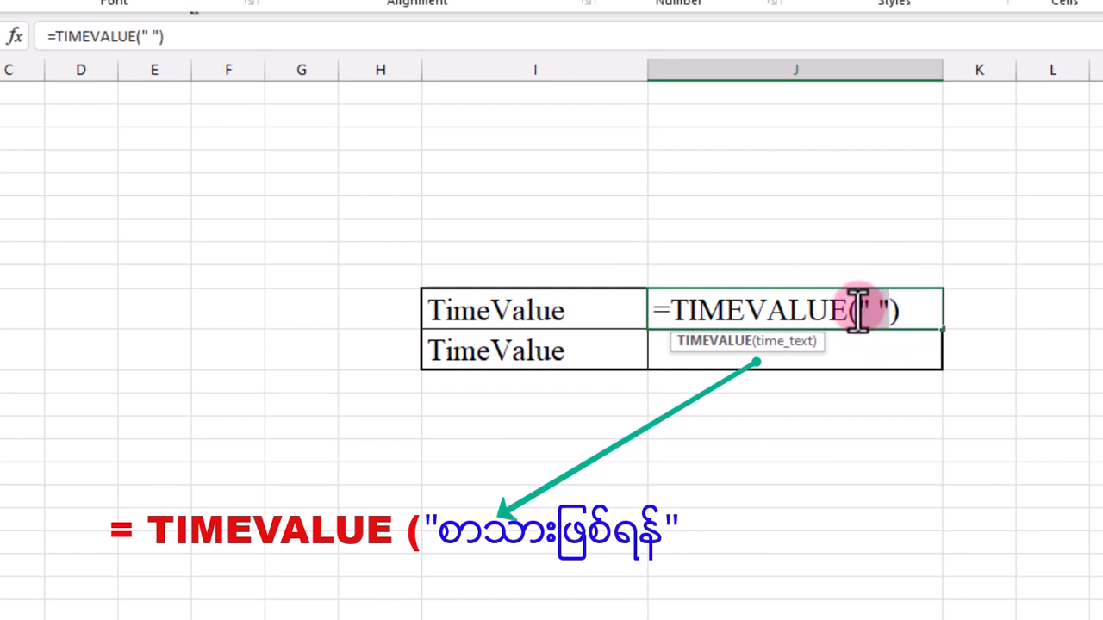
click(873, 310)
click(874, 310)
key(BackSpace)
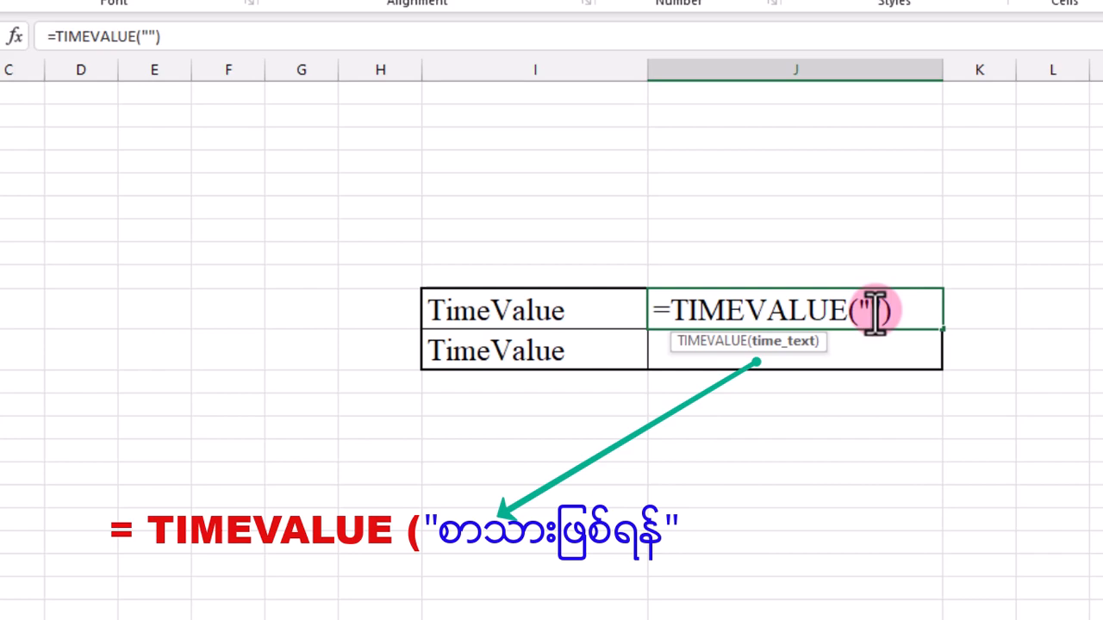
Enter 15:30:30 as the time text so J10 reads =TIMEVALUE("15:30:30") and confirm
text(15)
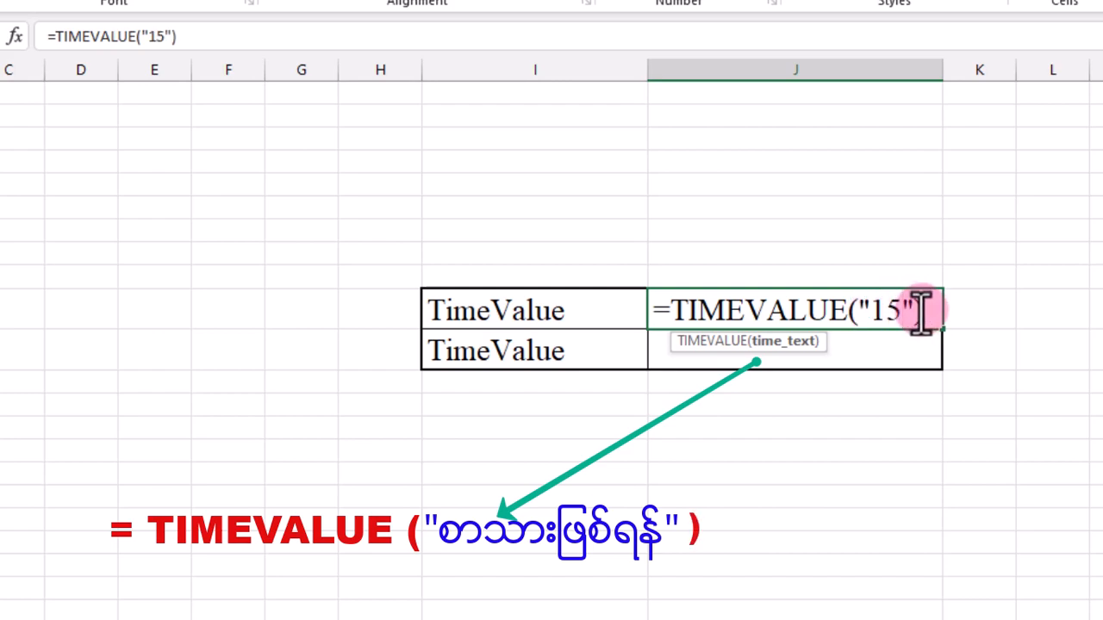
text(:)
text(30)
text(:3)
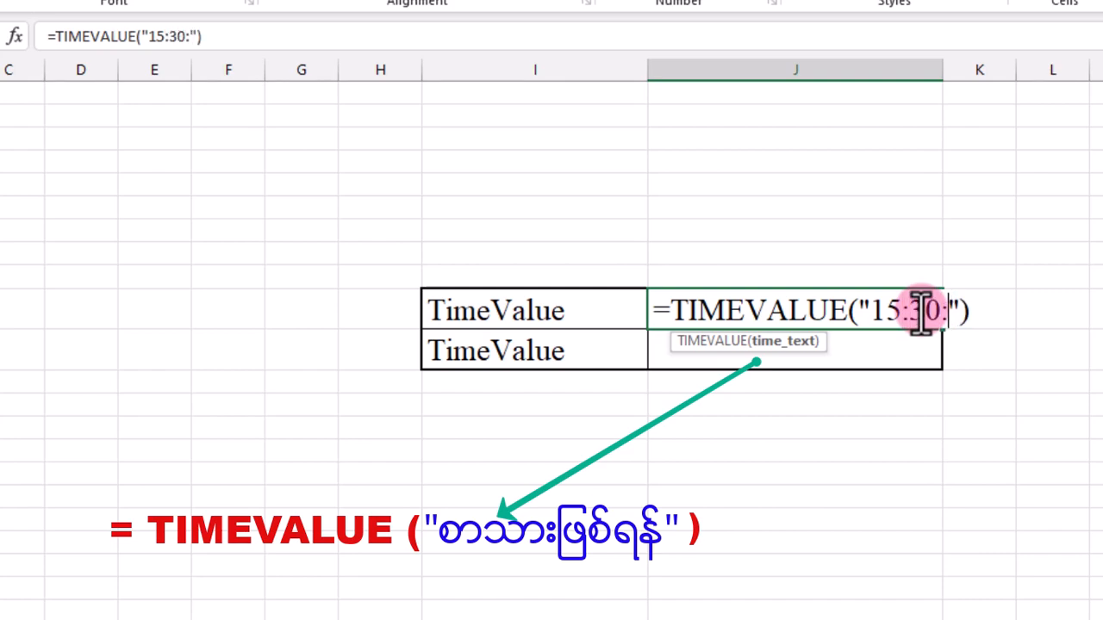
text(0")
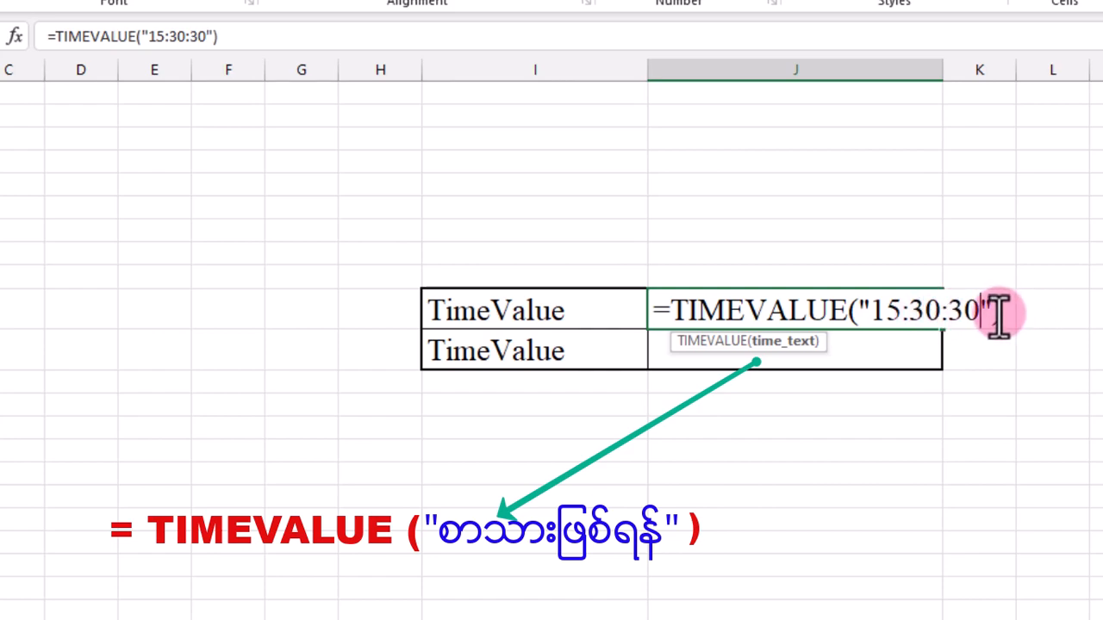
text())
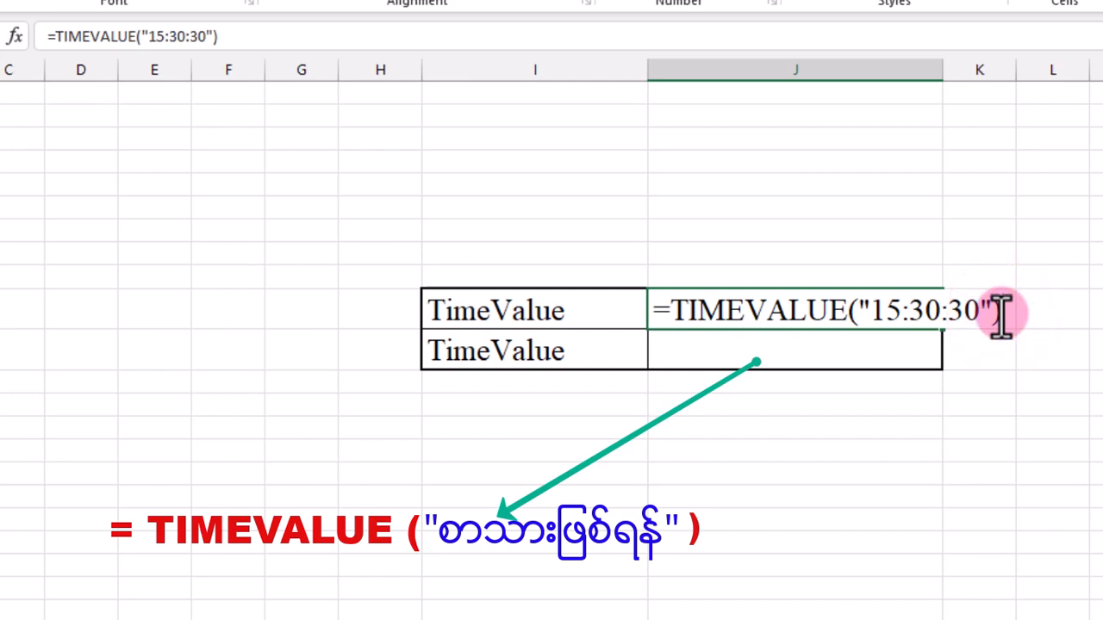
key(Return)
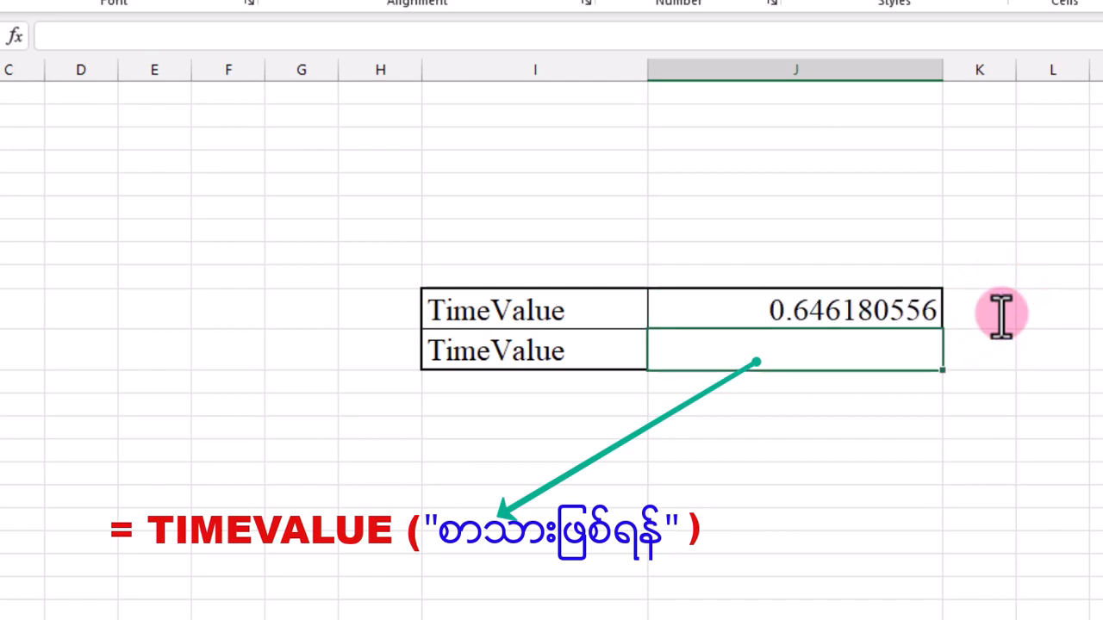
Apply the built-in Time number format to J10
click(865, 311)
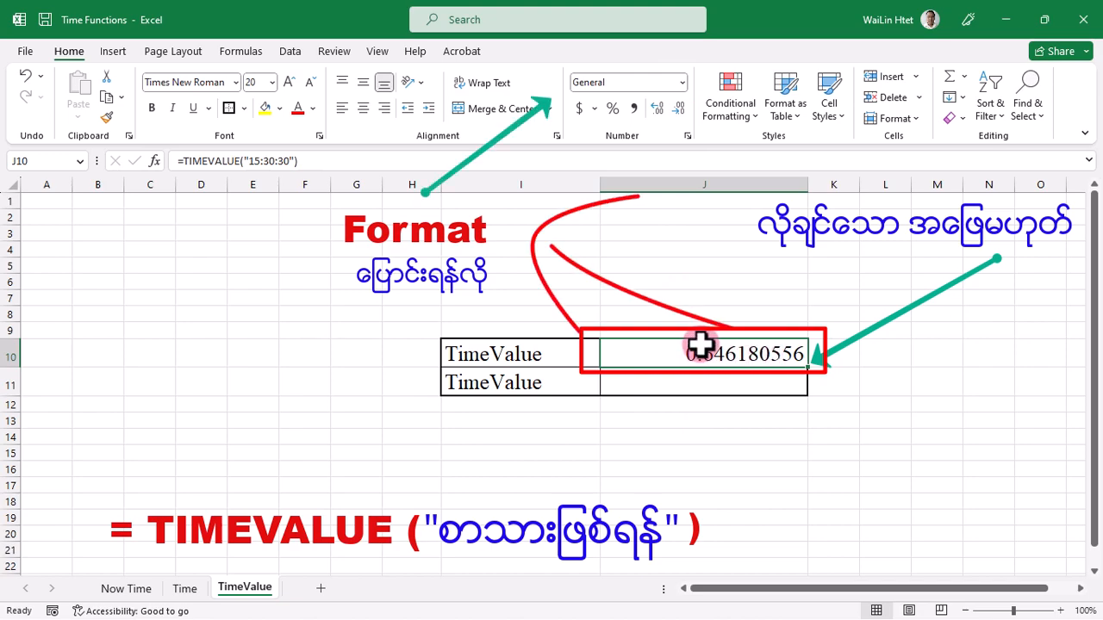
click(682, 83)
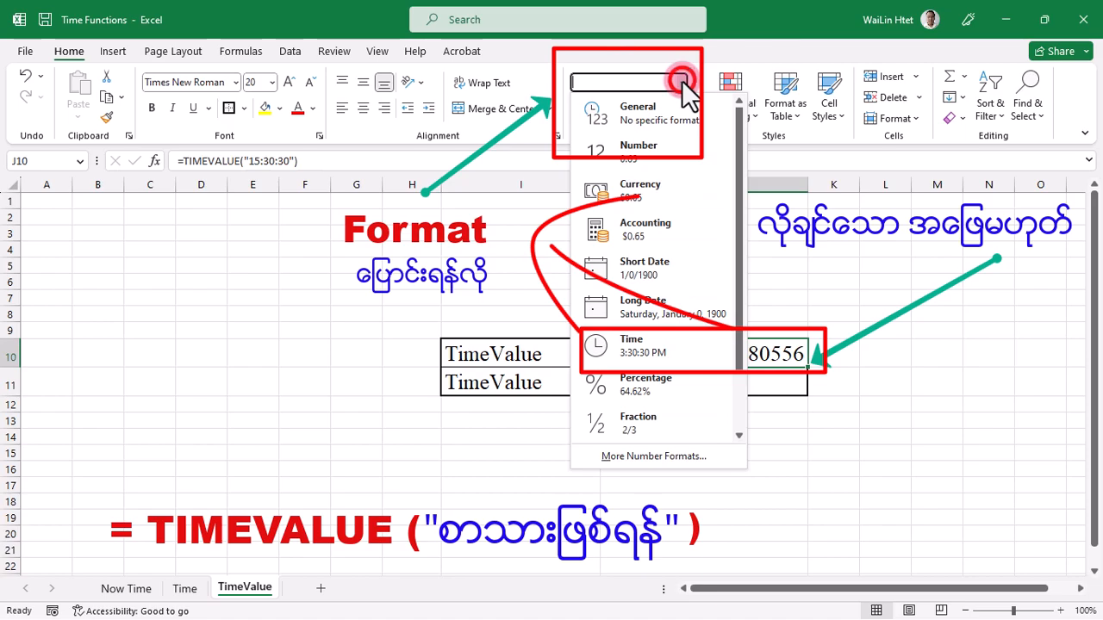
click(642, 349)
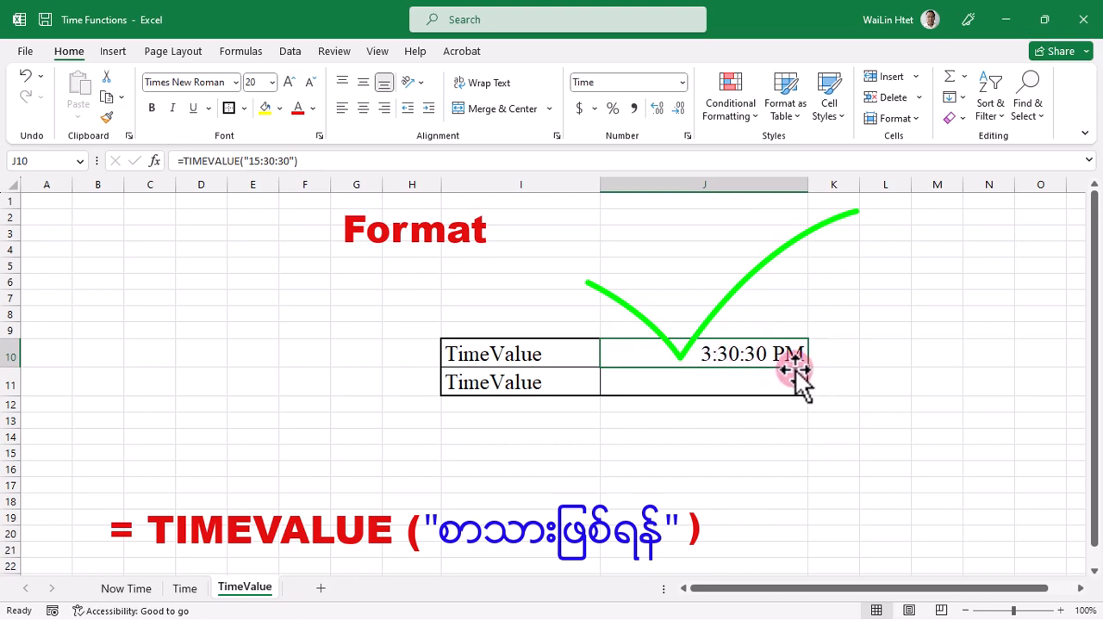
Open J10's Format Cells dialog and clear the existing custom type code
click(684, 80)
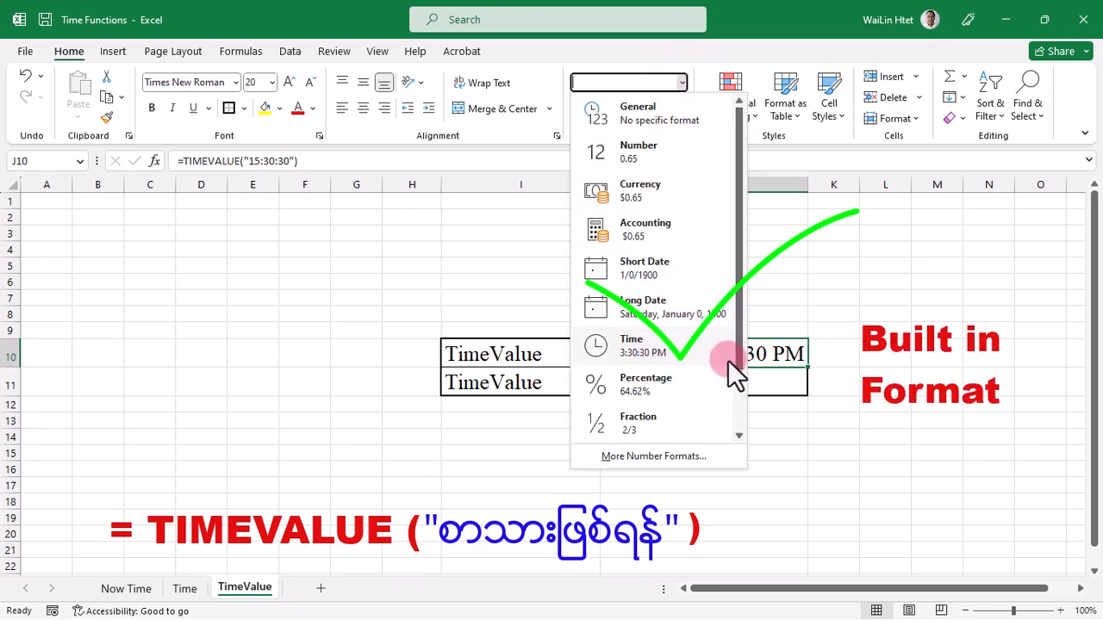
click(780, 360)
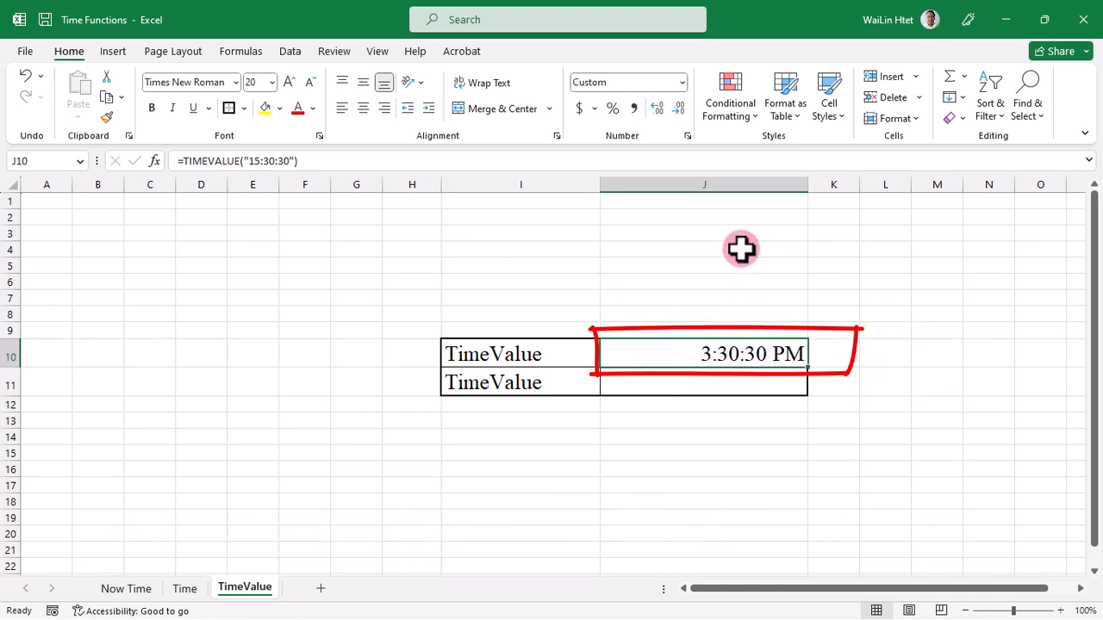
click(687, 136)
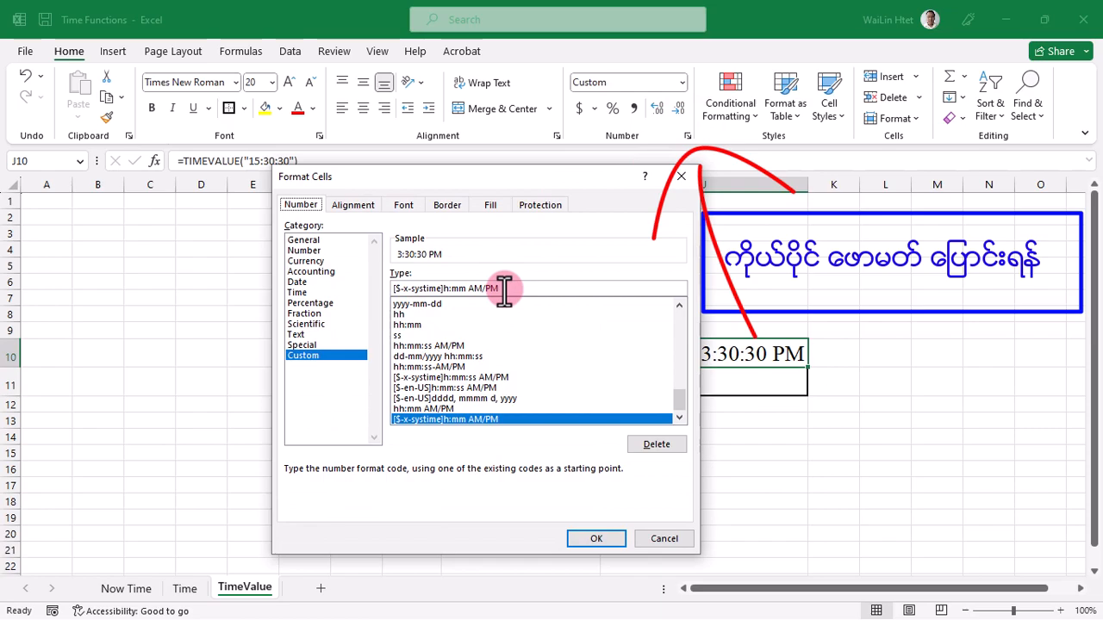
drag(504, 291, 385, 291)
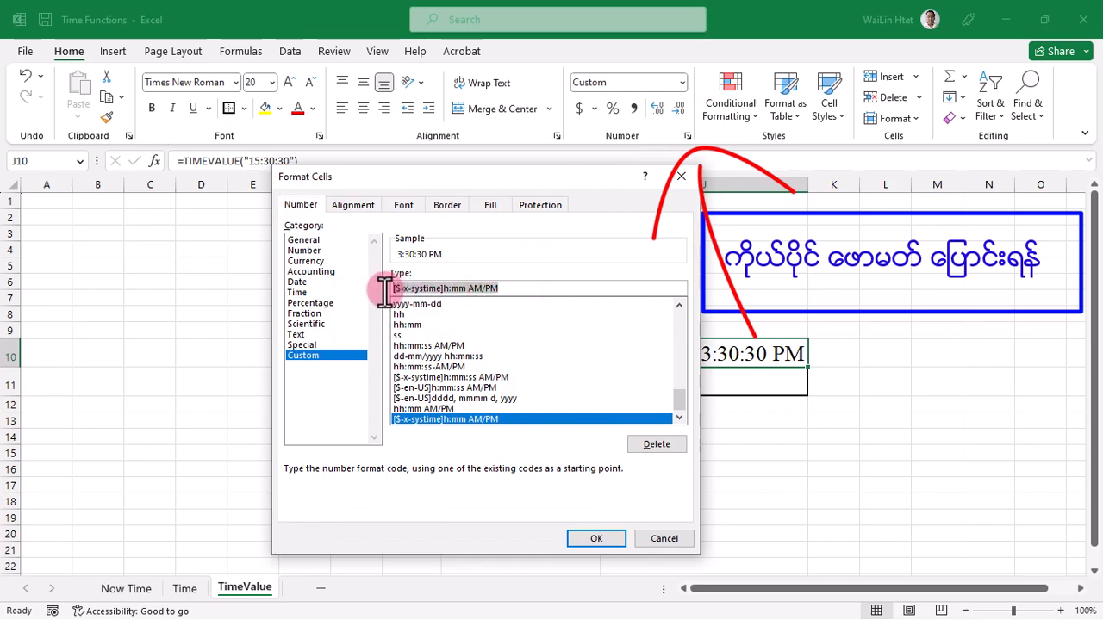
key(BackSpace)
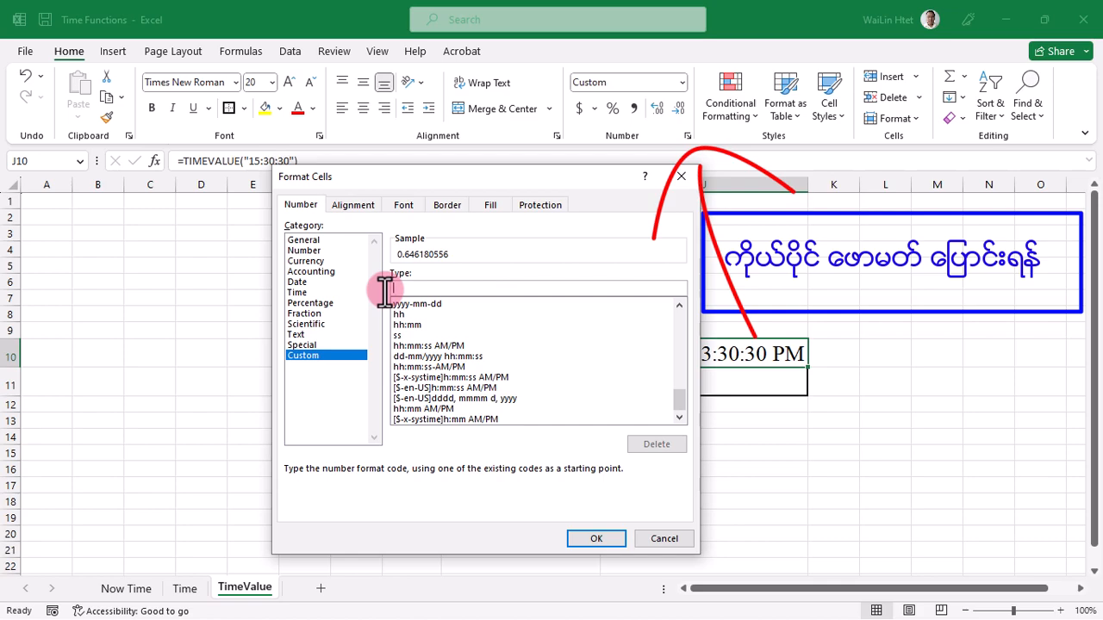
Enter the custom format type hh:mm AM/PM and apply it to J10
text(HH)
key(BackSpace)
key(BackSpace)
text(hh:mm)
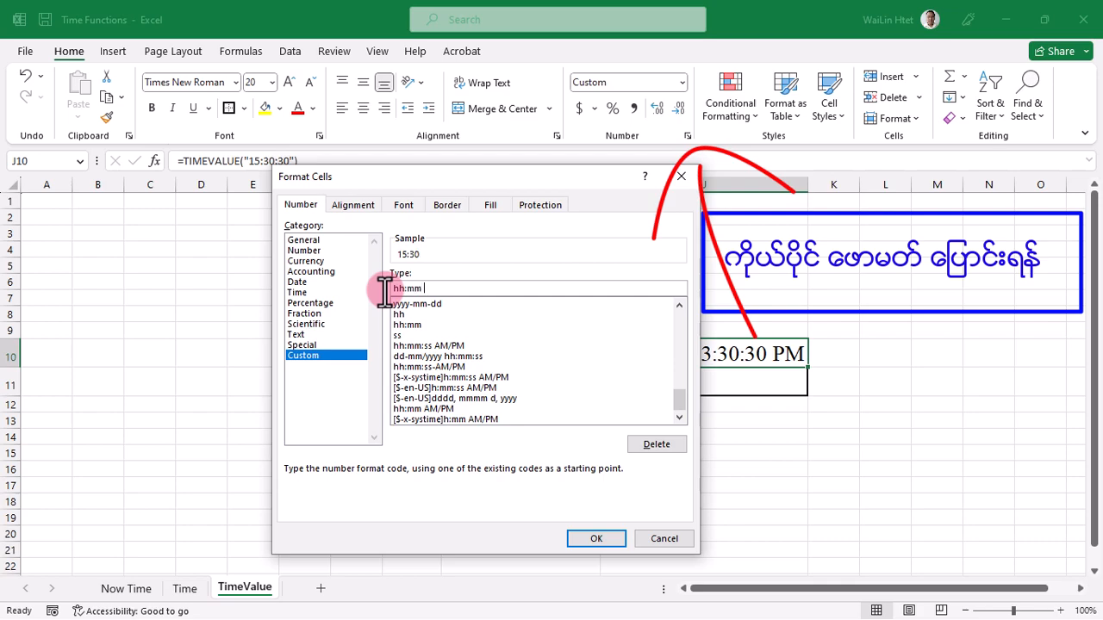
text( AM/PM)
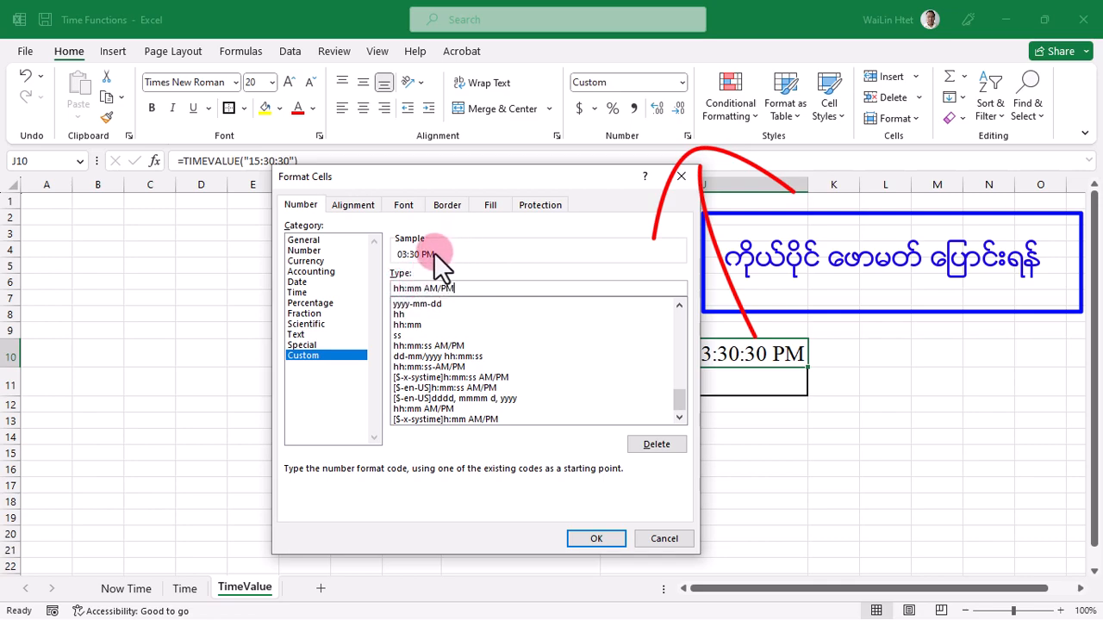
key(BackSpace)
key(BackSpace)
key(BackSpace)
key(BackSpace)
key(BackSpace)
click(599, 539)
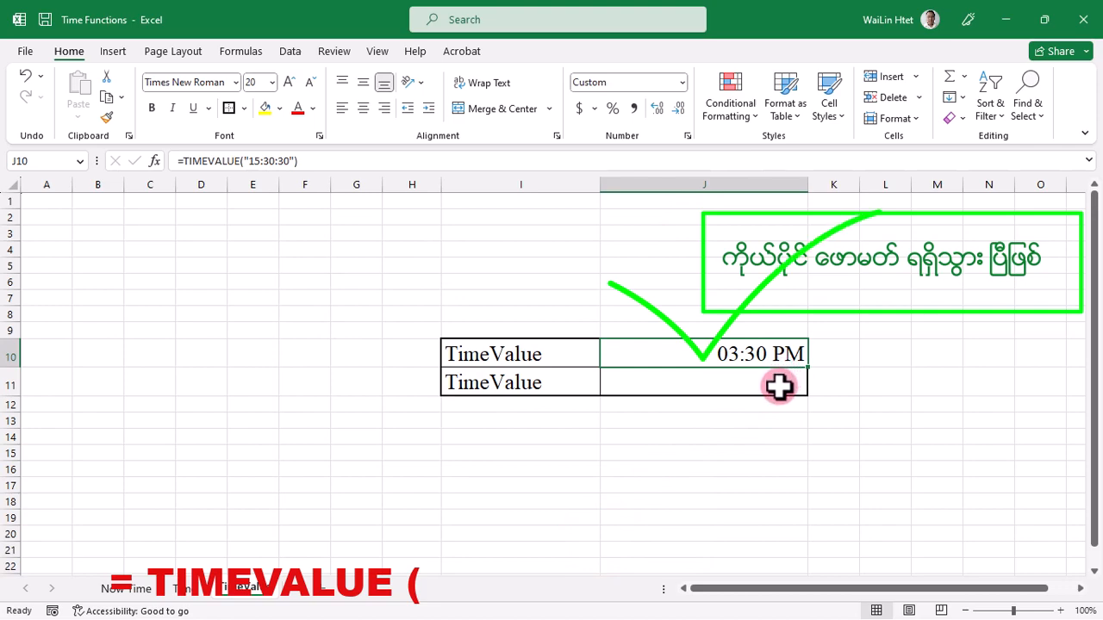
Enter =TIMEVALUE("") with empty quotes in J11 and confirm it
click(779, 387)
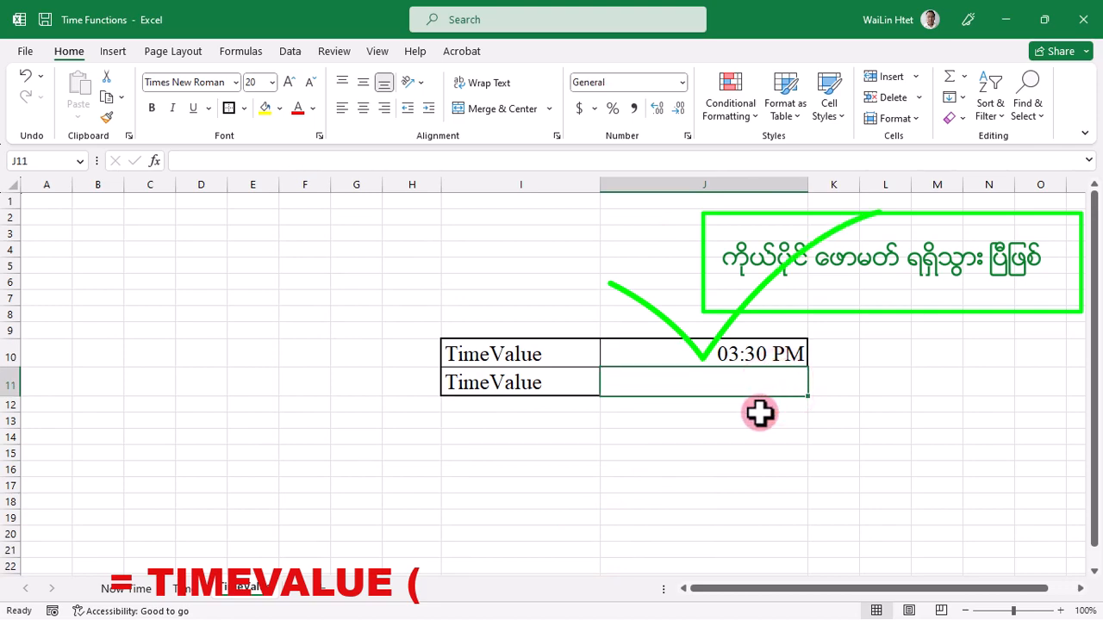
text(=)
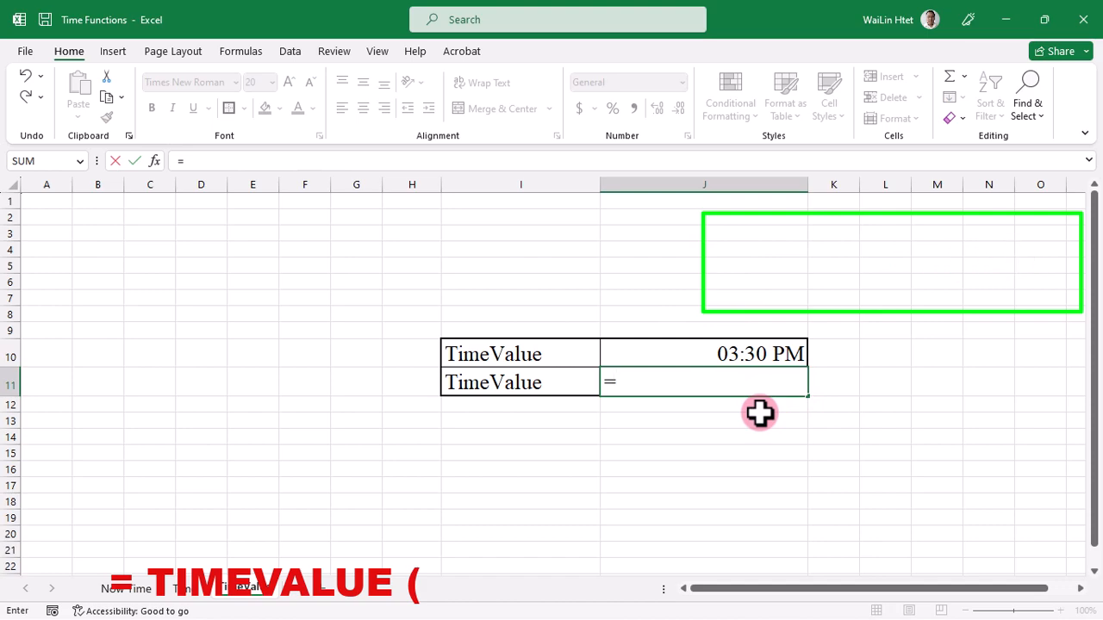
text(TIME)
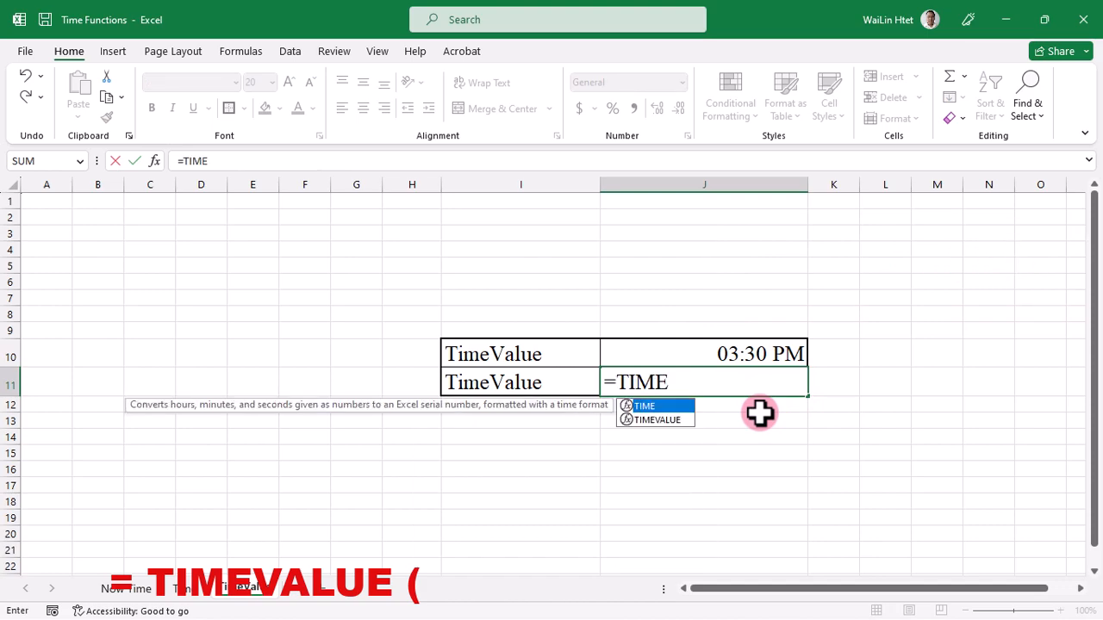
text(VALUE()
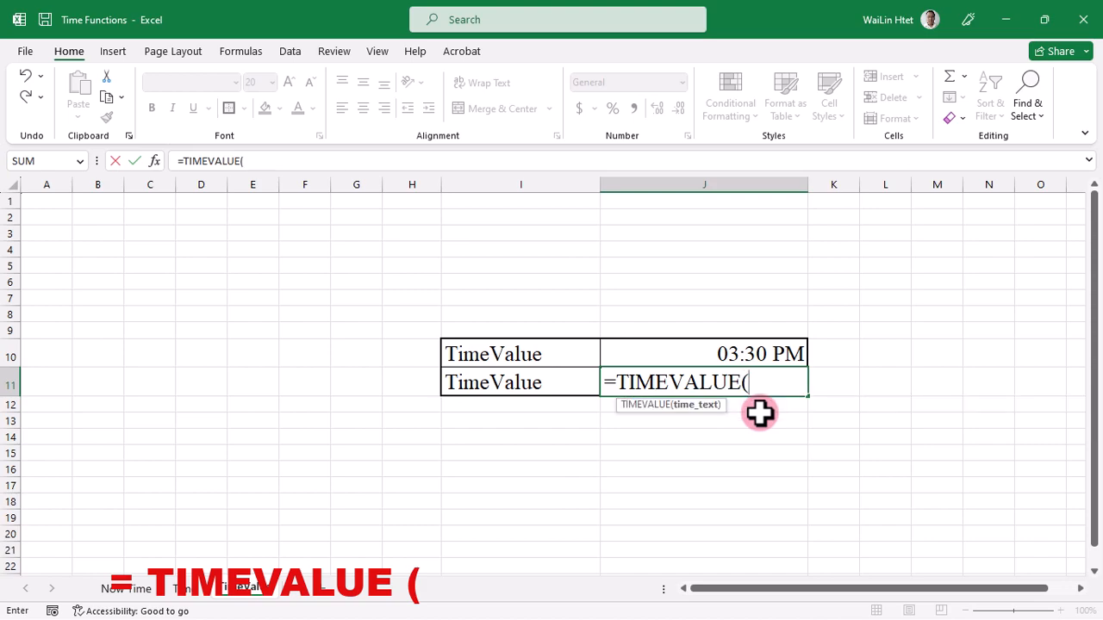
text(""))
key(Left)
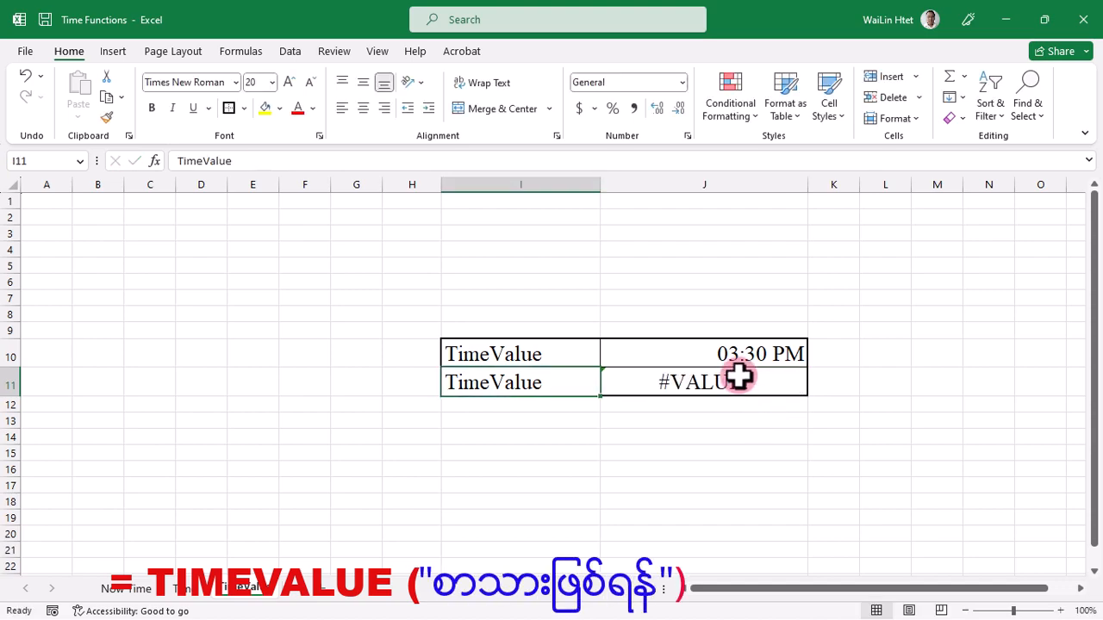
Edit J11's formula to put 20:05:40 inside the quotes, making =TIMEVALUE("20:05:40"), and confirm
click(627, 436)
click(696, 384)
double_click(696, 384)
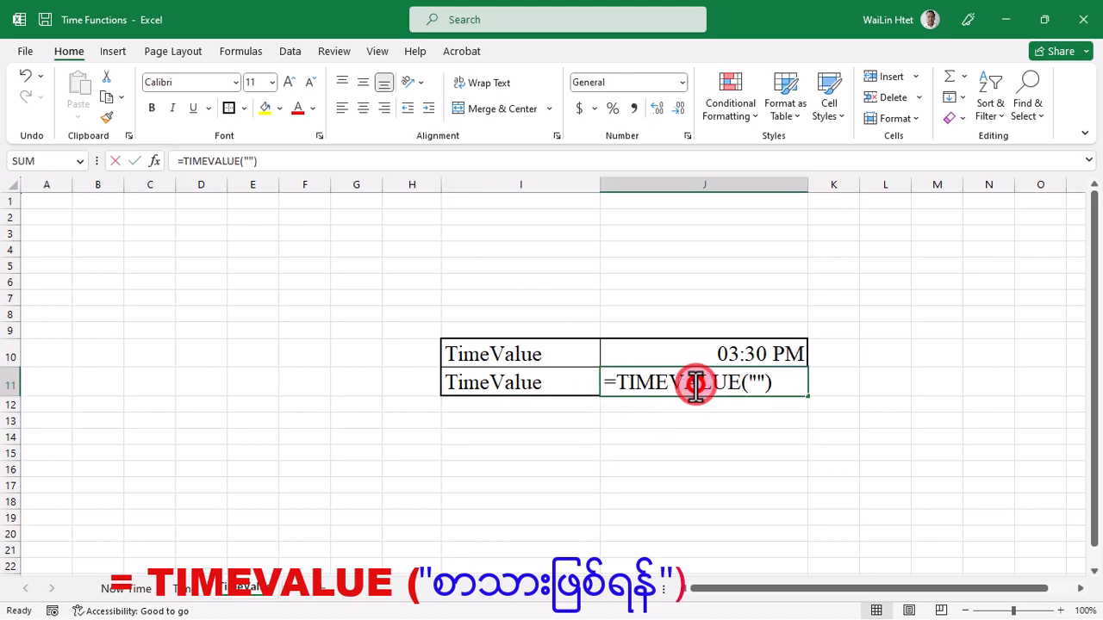
click(756, 382)
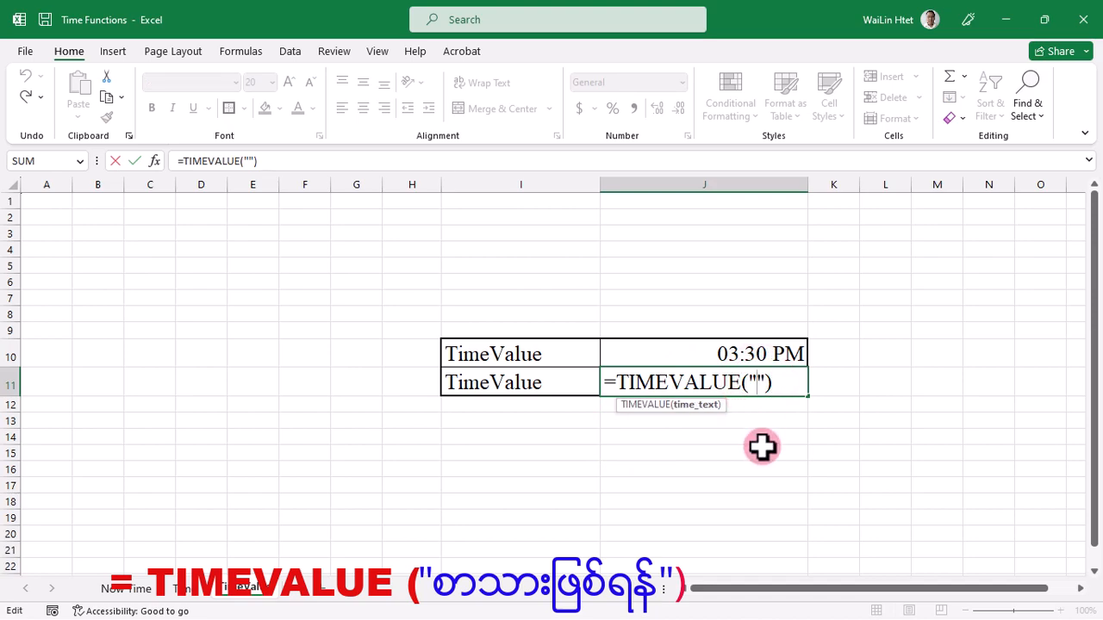
text(20:05)
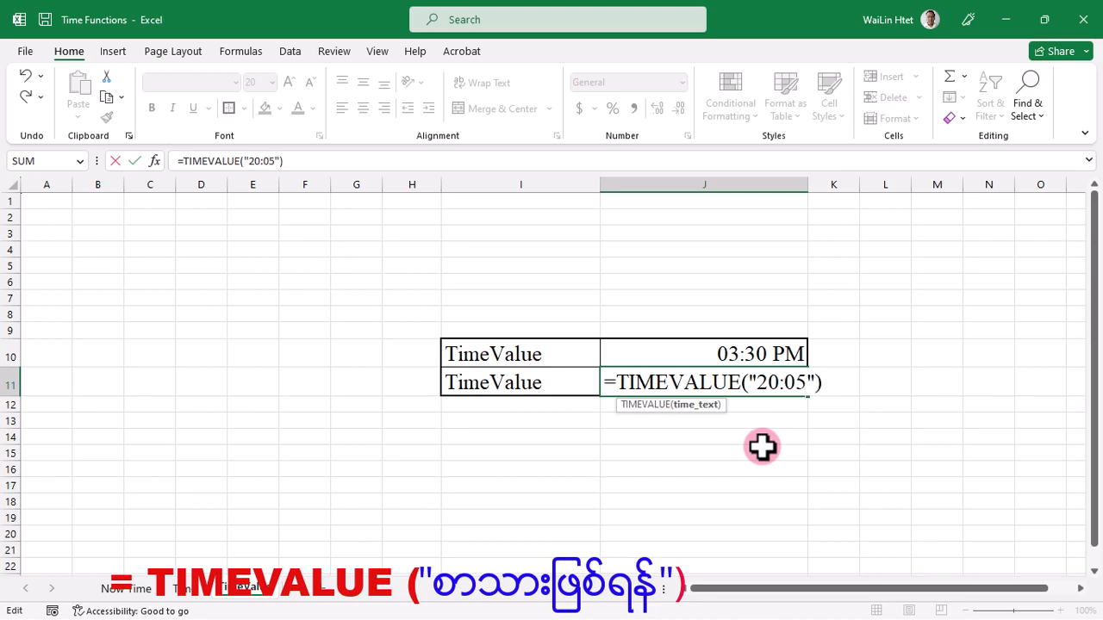
text(:40)
key(Return)
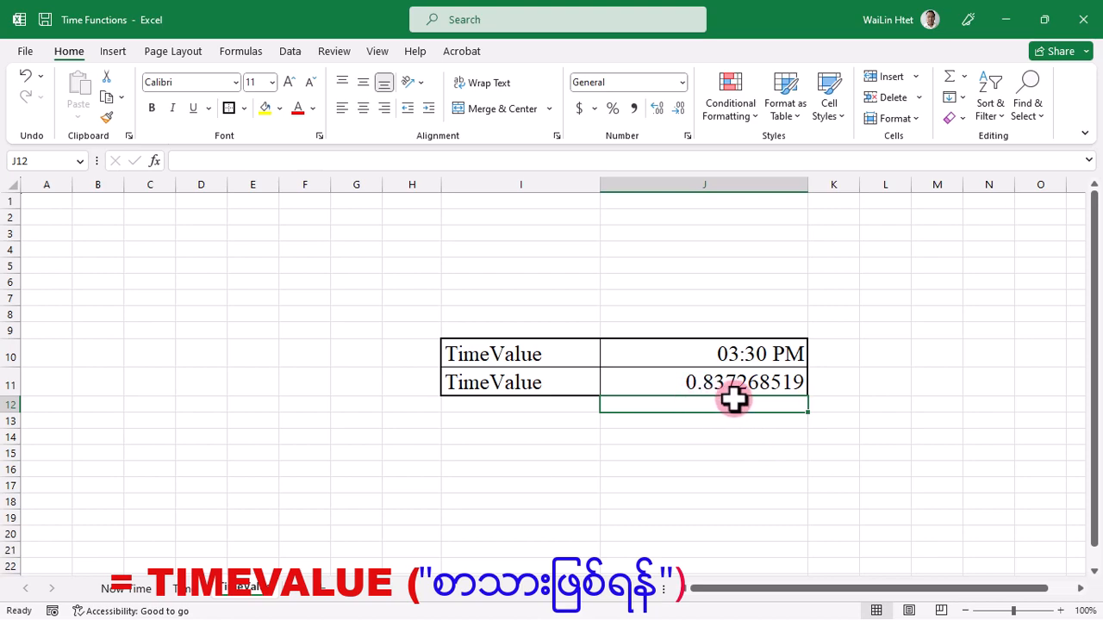
Open J11's Format Cells dialog, choose Custom, and replace the type code with hh:mm AM/PM
click(771, 390)
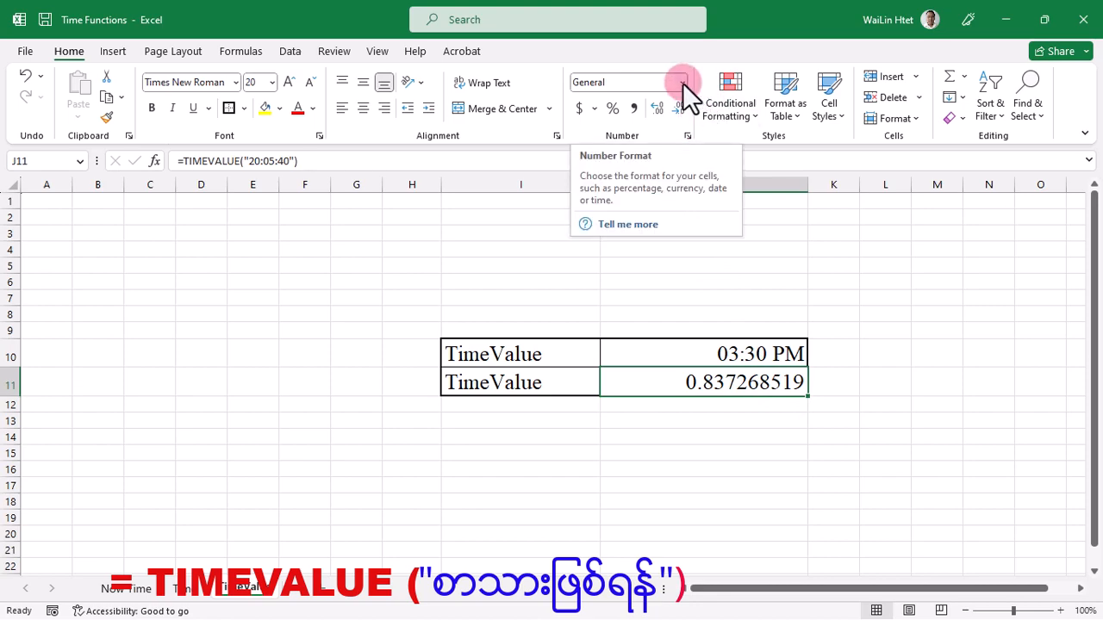
click(687, 137)
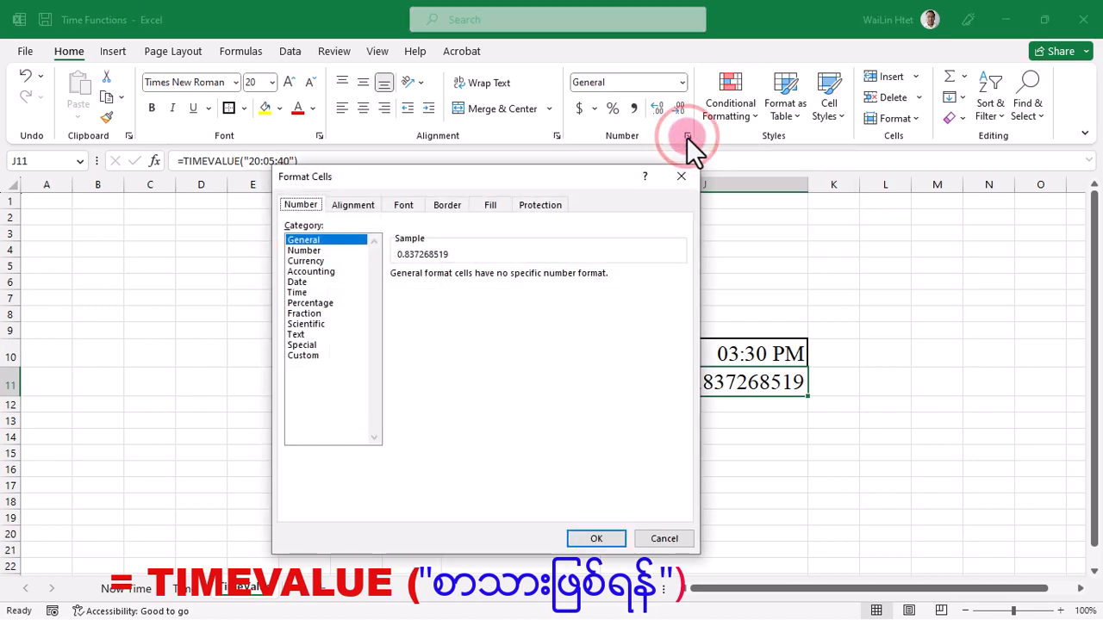
click(304, 357)
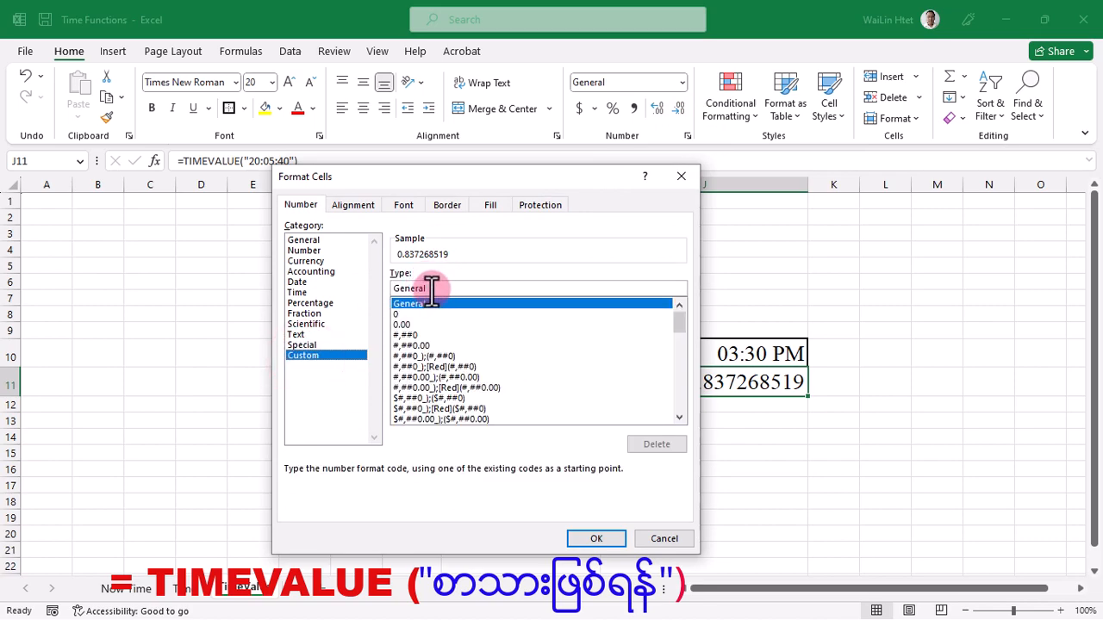
drag(432, 289, 393, 284)
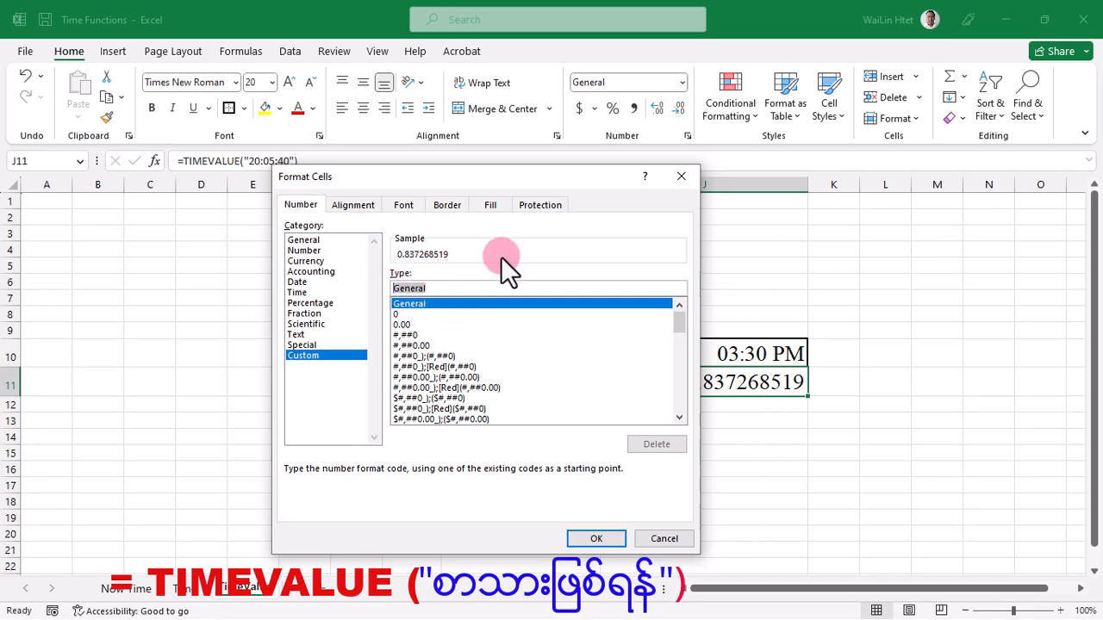
text(hh:mm AM/P)
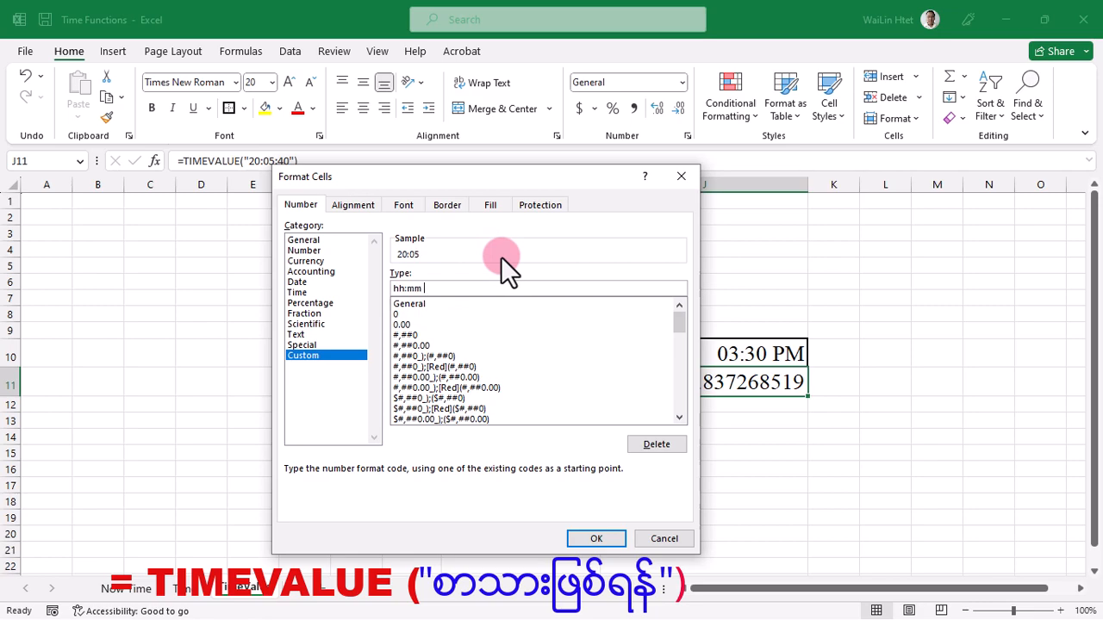
text(M)
Retype the minutes code mm in the custom type hh:mm AM/PM and apply the format to J11
click(592, 539)
double_click(419, 289)
text(ss)
key(BackSpace)
key(BackSpace)
text(mm)
click(601, 539)
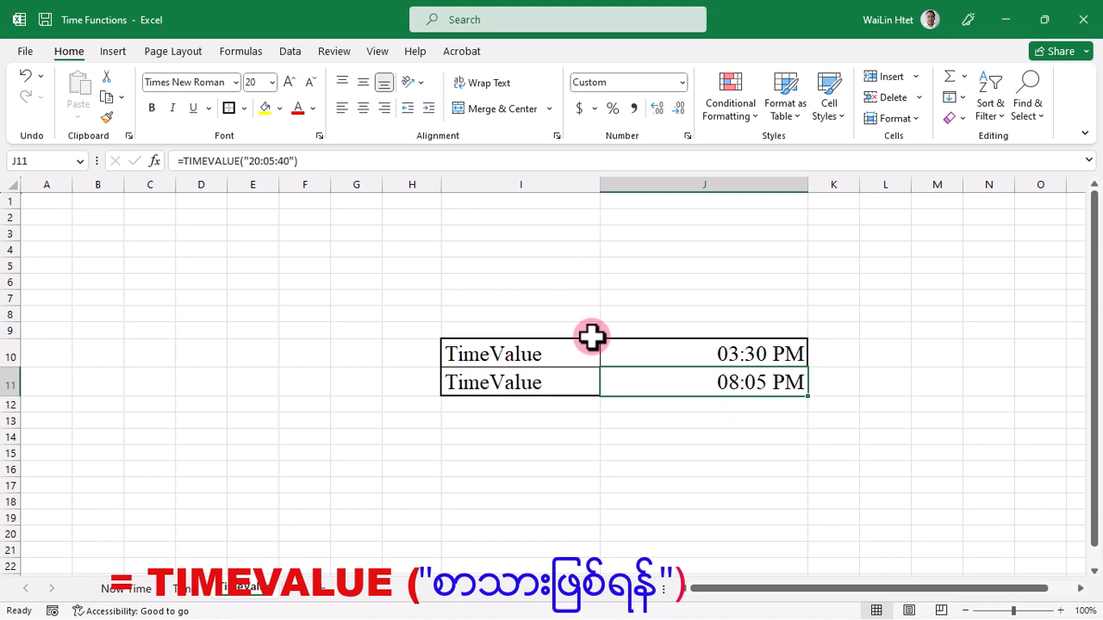
Highlight the time text argument in J11's formula to examine it
click(244, 162)
drag(244, 162, 293, 162)
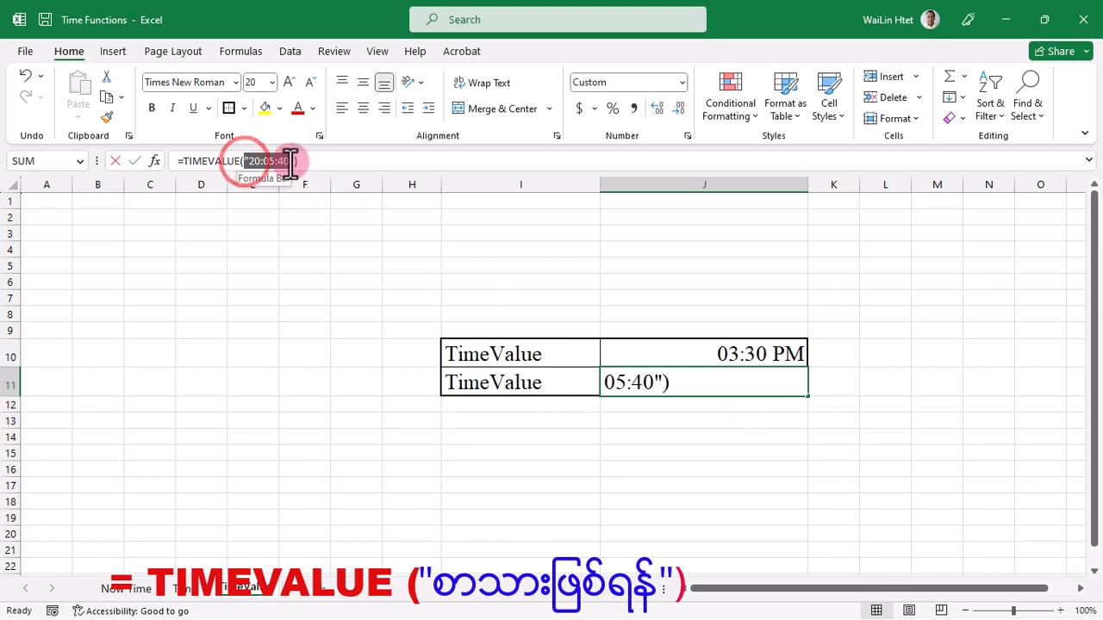
click(708, 386)
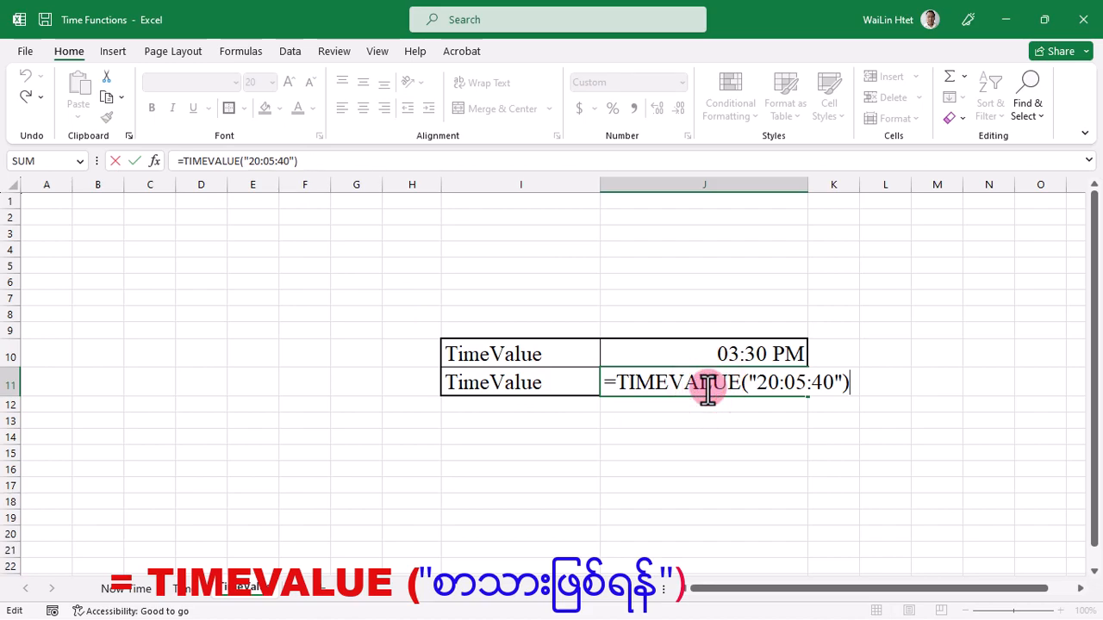